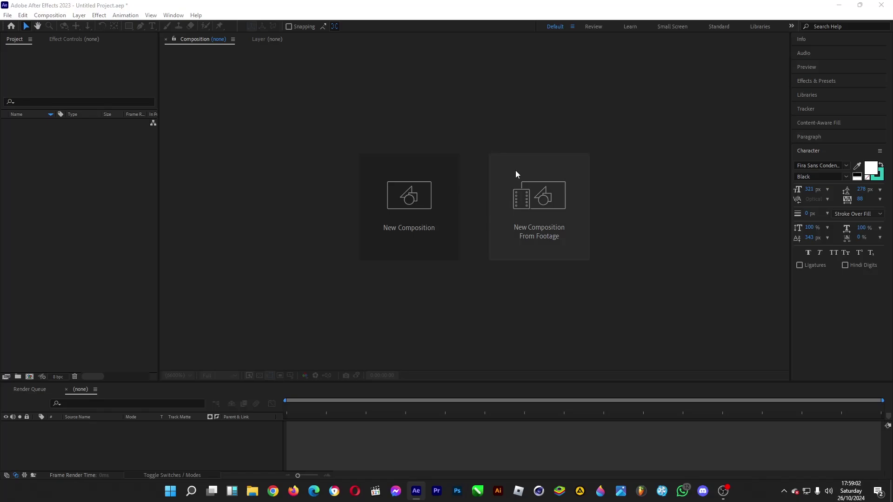
Step: Create Comp 1 as a 1920 × 5000 px, 60 fps, 10-second composition
left_click(420, 210)
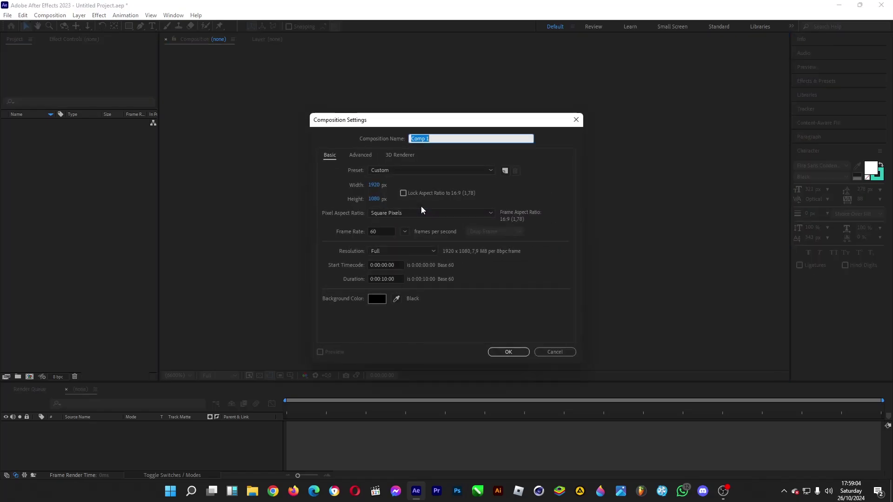
left_click(373, 199)
type("5000")
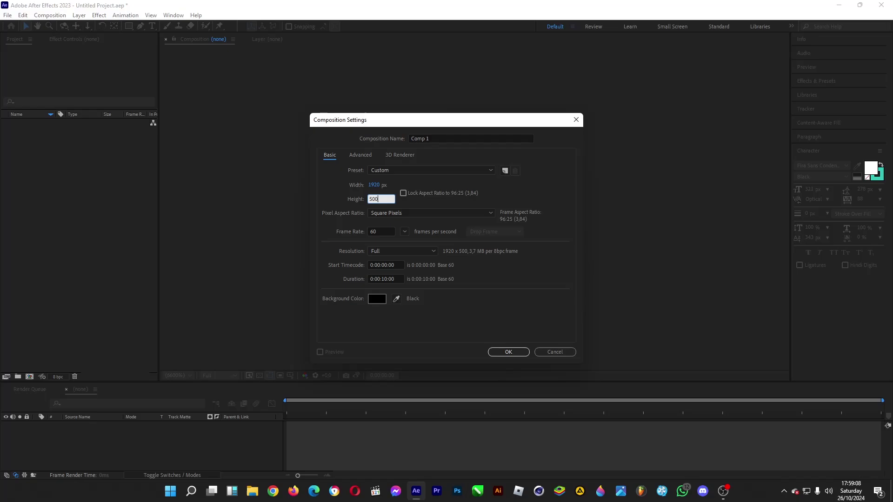
key("Return")
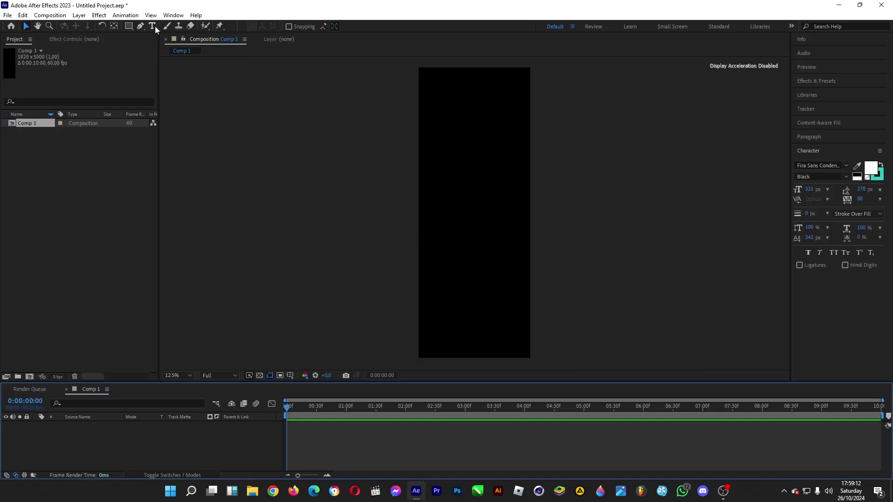
Step: Add a white bold HELLO! text layer near the top of Comp 1
left_click(153, 27)
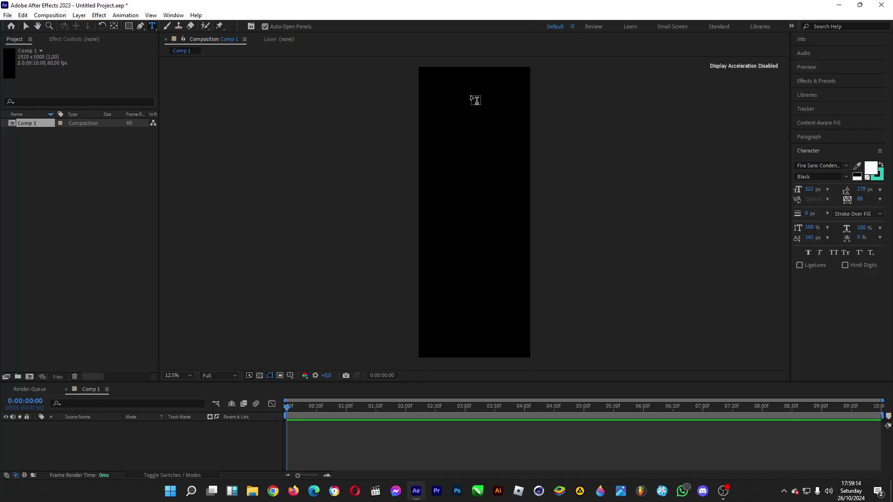
left_click(474, 99)
type("HELLO!")
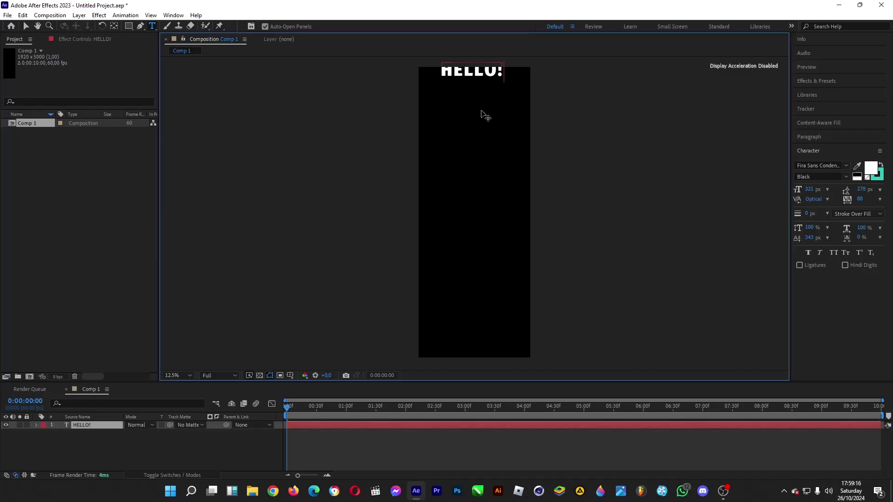
left_click(26, 25)
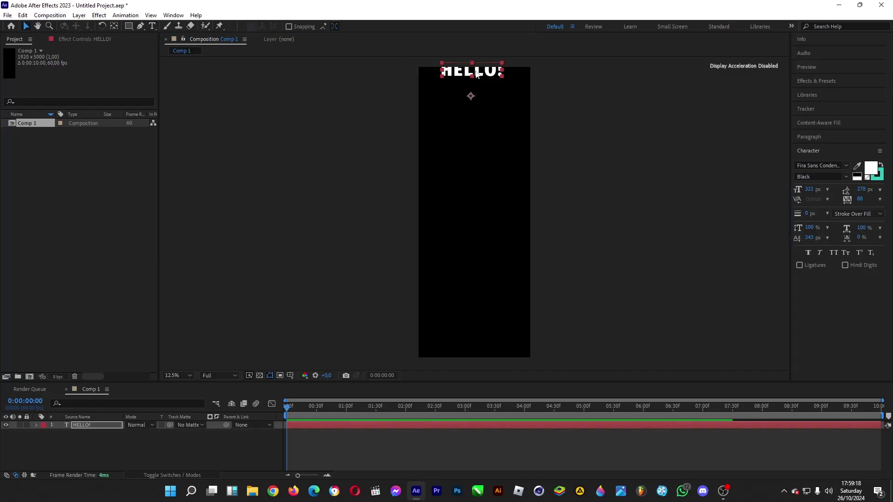
left_click(153, 26)
left_click_drag(444, 84, 504, 84)
key("ctrl+c")
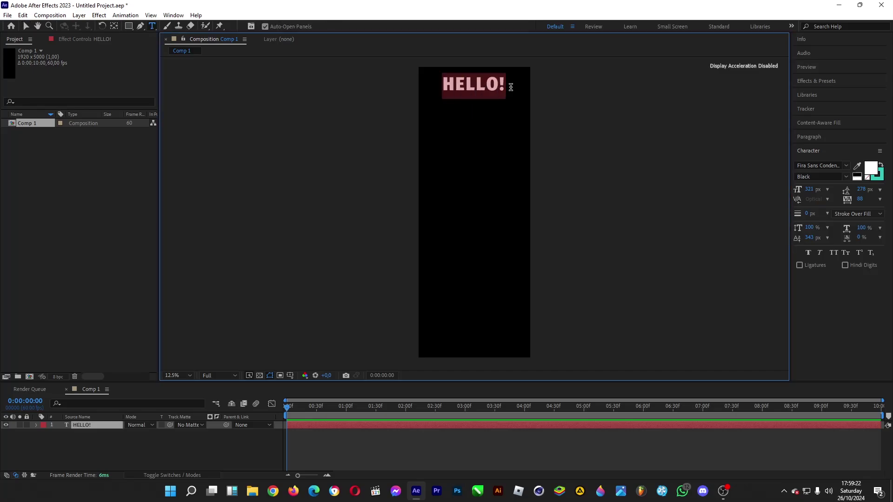
left_click(502, 84)
Step: Paste HELLO! onto new lines until the layer has four stacked rows
key("Return")
key("ctrl+v")
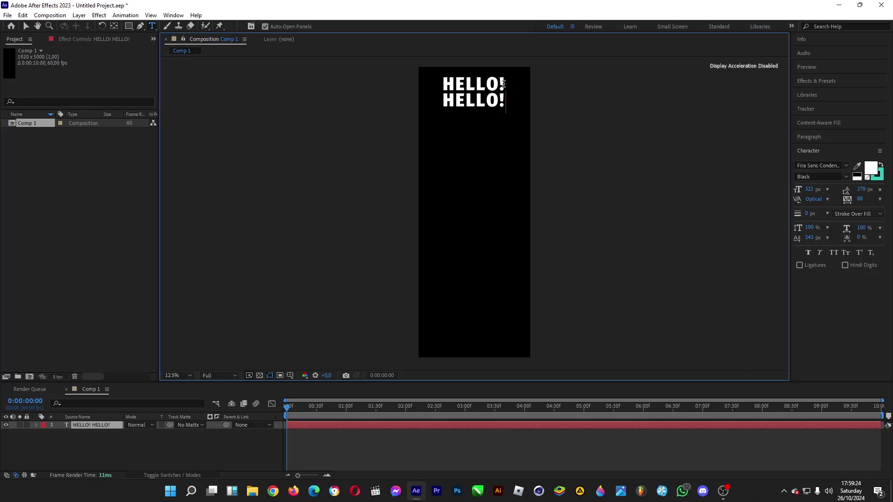
key("Return")
key("ctrl+v")
key("Return")
key("ctrl+v")
key("Return")
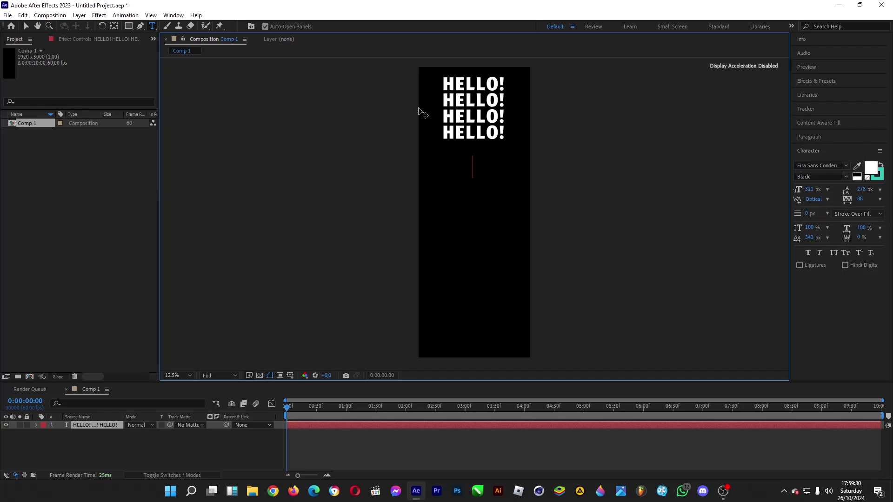
Step: Copy the four HELLO! lines and paste them three more times to fill the column
left_click_drag(504, 134, 451, 106)
key("ctrl+a")
key("ctrl+c")
key("Right")
key("ctrl+v")
key("ctrl+v")
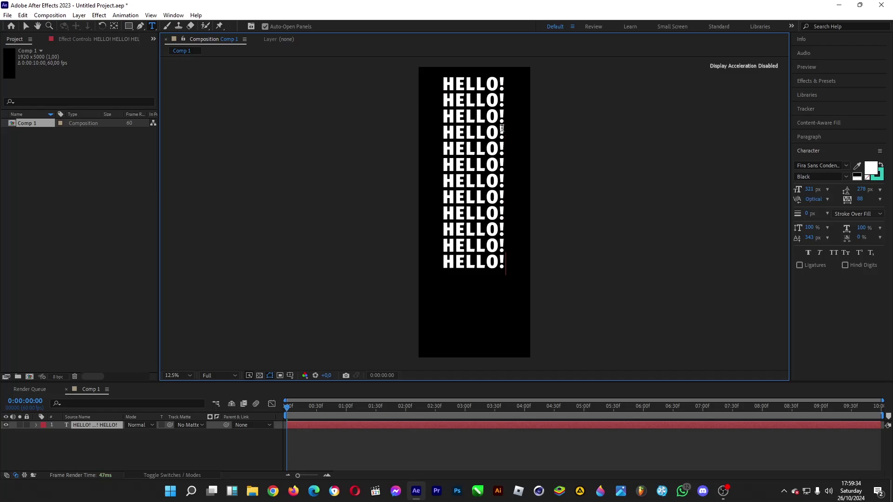
key("ctrl+v")
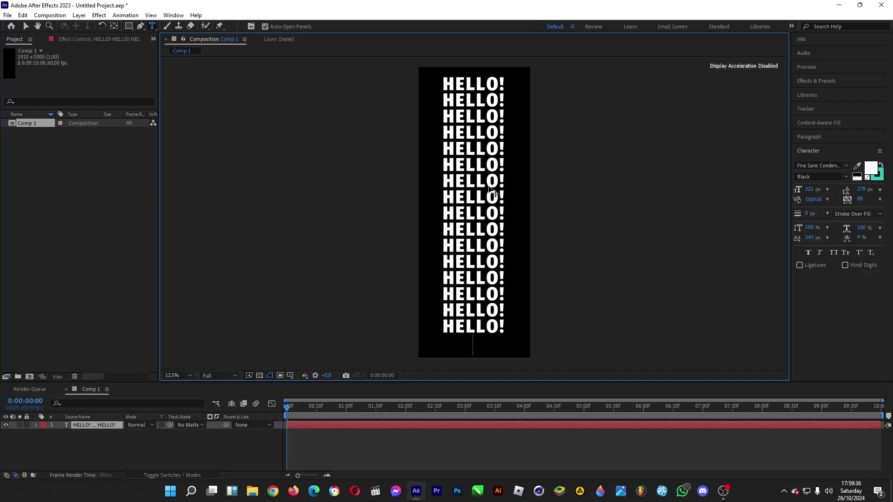
key("ctrl+v")
scroll(491, 275, "down", 1)
Step: Delete the cut-off bottom HELLO! line and the trailing empty line
left_click_drag(497, 300, 458, 282)
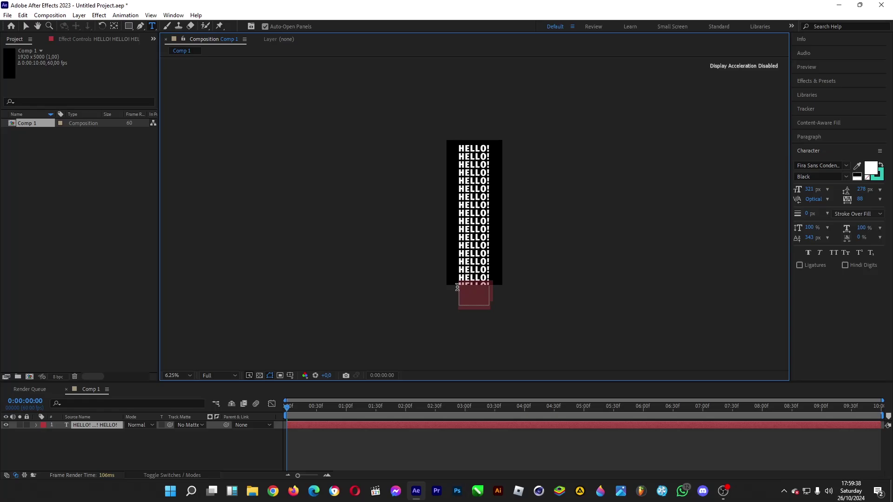
key("BackSpace")
left_click(26, 26)
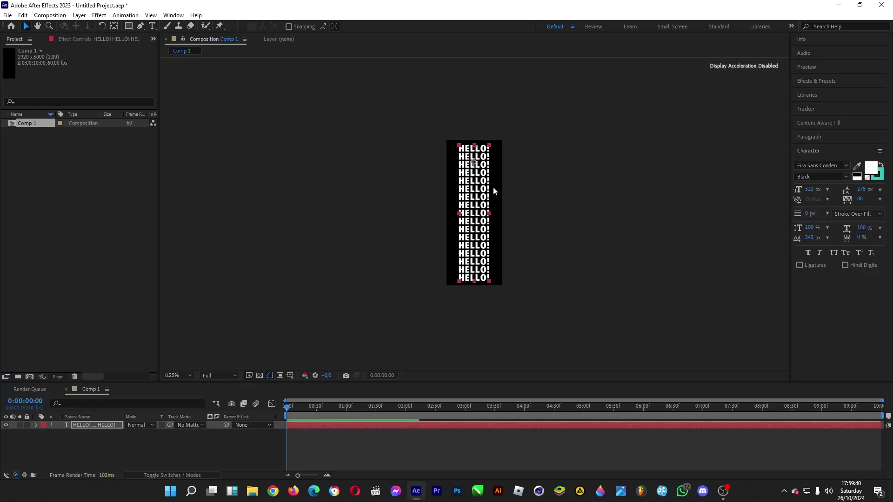
scroll(492, 190, "up", 1)
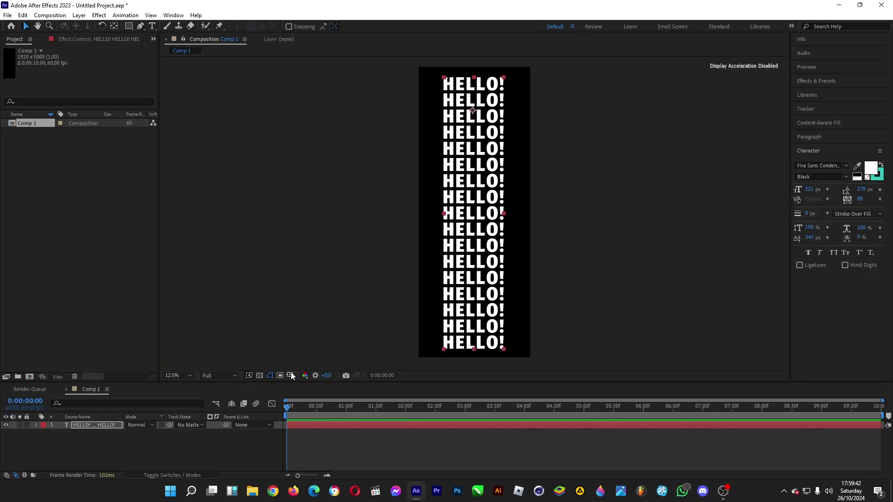
Step: Show the proportional grid and nudge the HELLO! column to centre it
left_click(290, 375)
left_click(317, 398)
left_click_drag(463, 337, 465, 336)
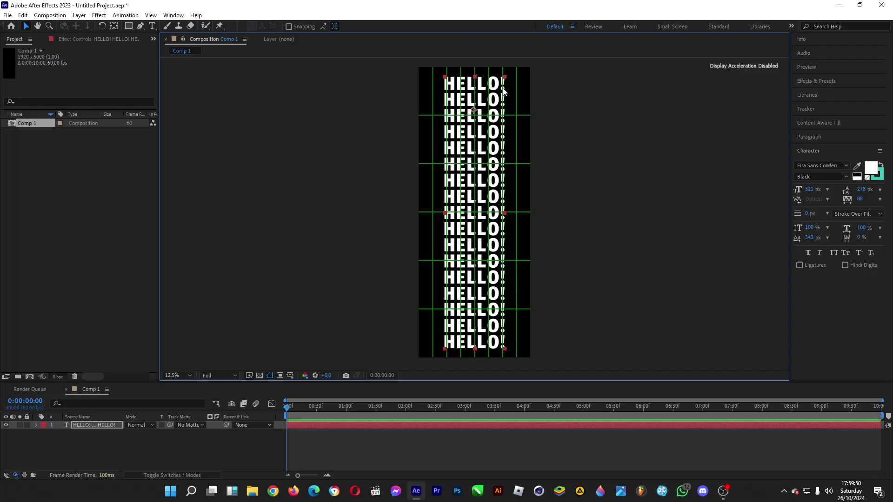
left_click(381, 286)
Step: Create a second composition, Comp 2, with an edited height
left_click(52, 16)
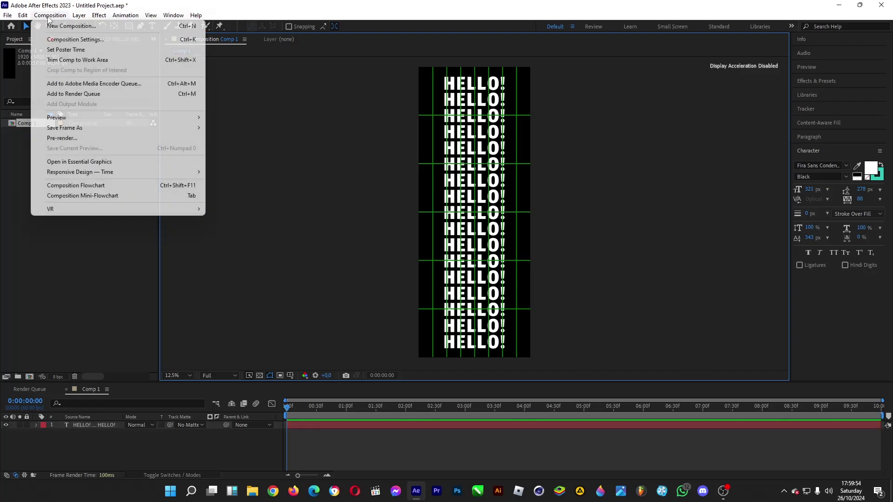
left_click(60, 28)
left_click(375, 198)
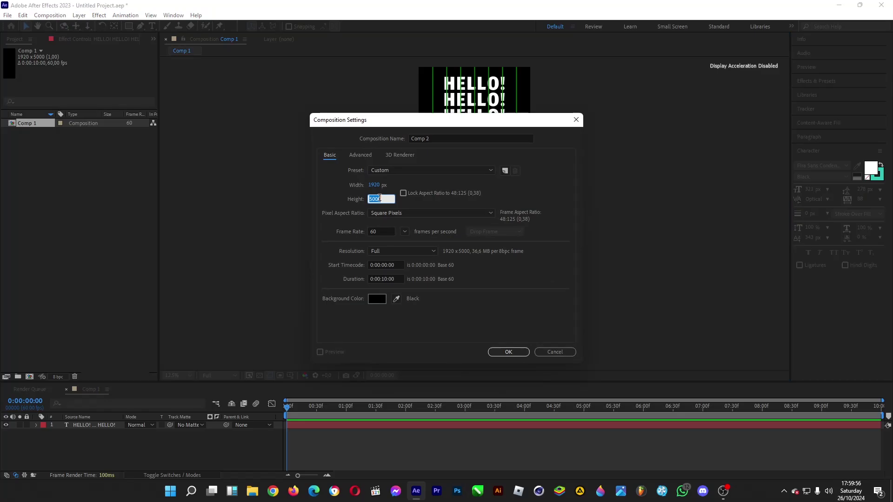
type("1080")
key("Return")
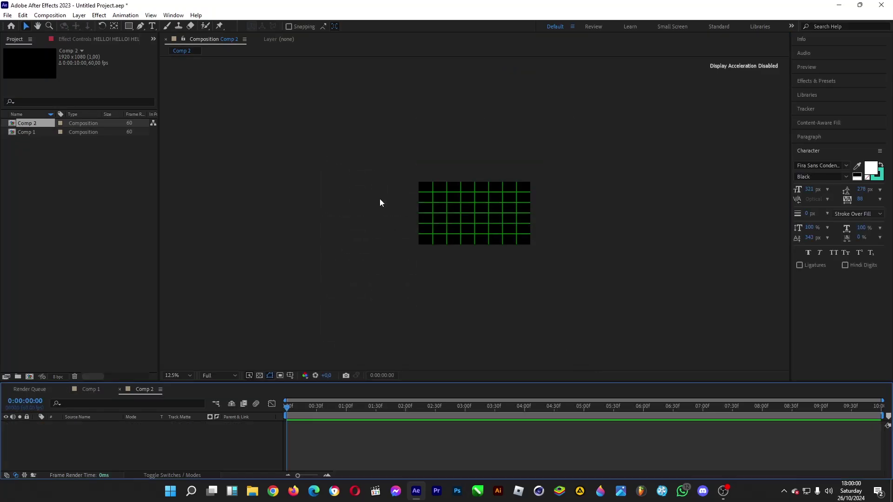
Step: Nest Comp 1 in Comp 2 and lower its Position to 960, 3060
left_click_drag(27, 132, 177, 450)
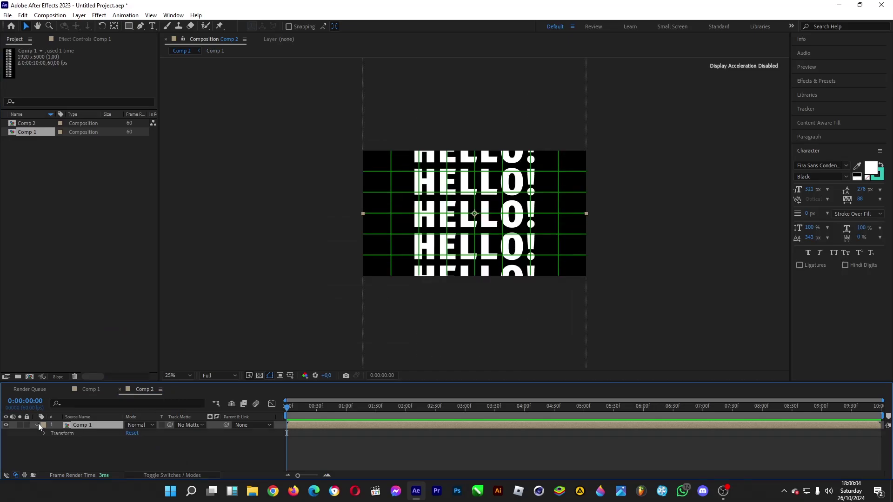
left_click(43, 434)
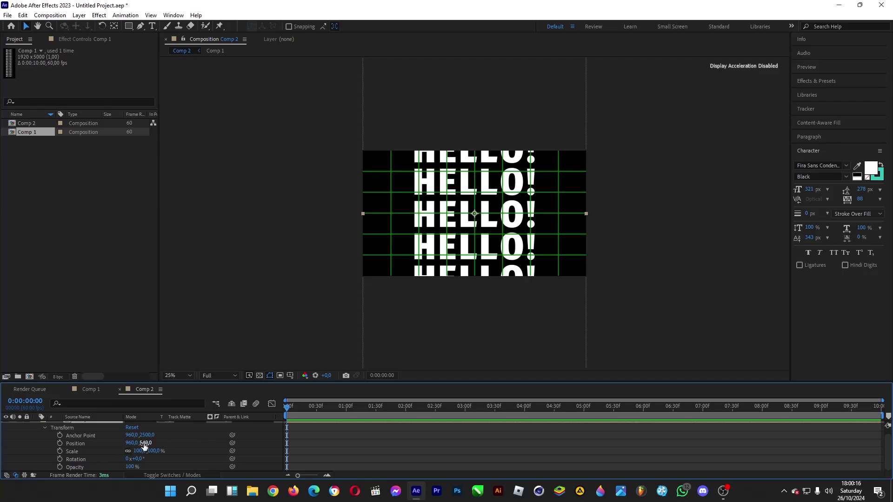
mouse_move(145, 443)
left_mouse_down()
mouse_move(407, 452)
mouse_move(664, 437)
mouse_move(757, 448)
left_mouse_up()
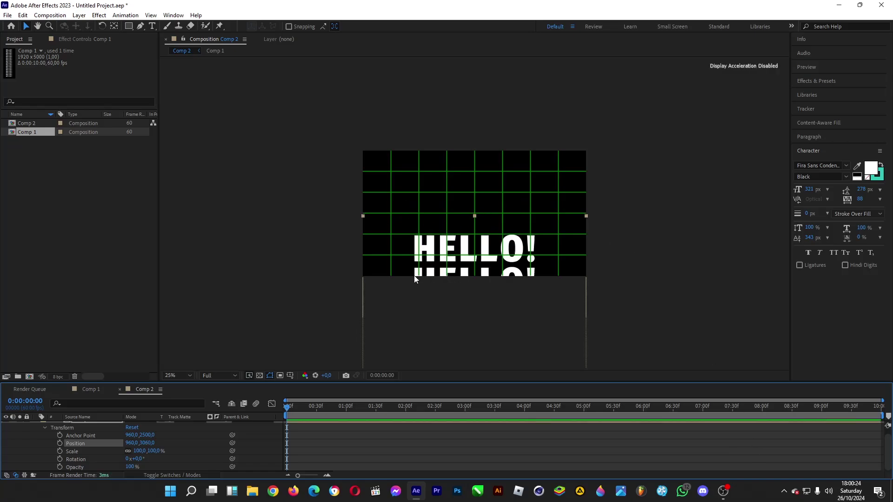
Step: Keyframe Position at 0 s and 5 s, raising the column and setting X to 960
left_click(60, 442)
left_click(584, 410)
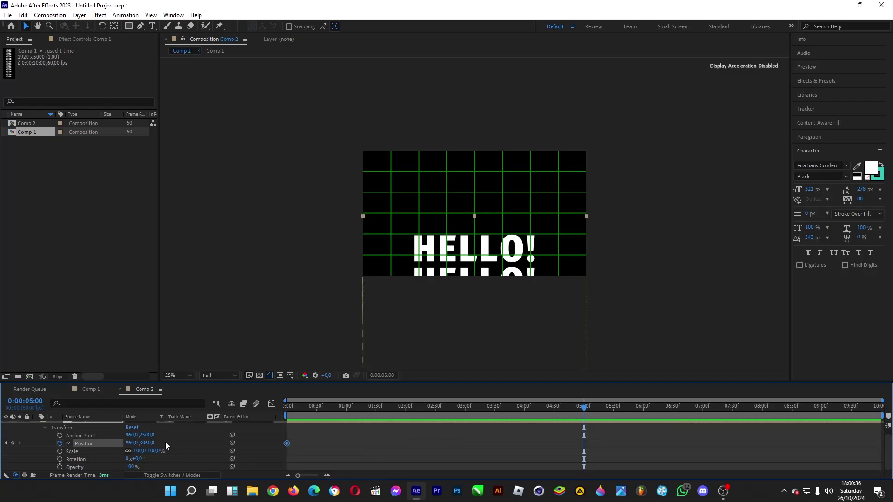
left_click_drag(150, 443, 141, 444)
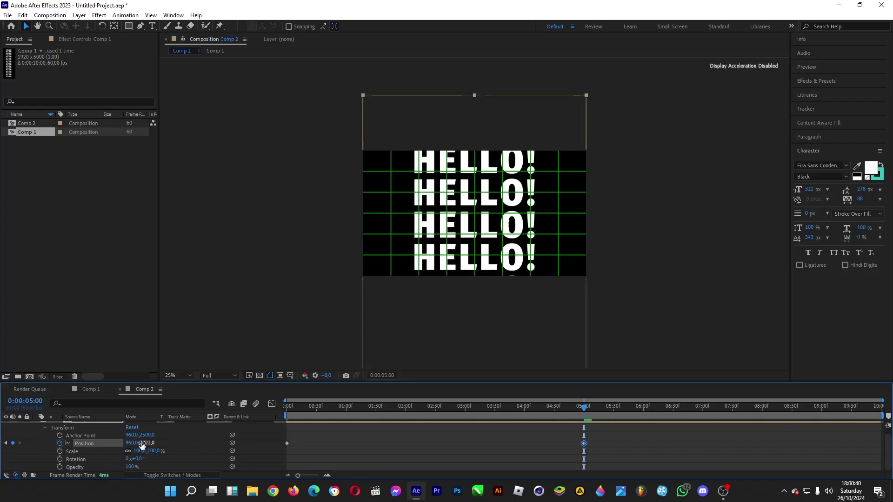
left_click_drag(493, 134, 510, 226)
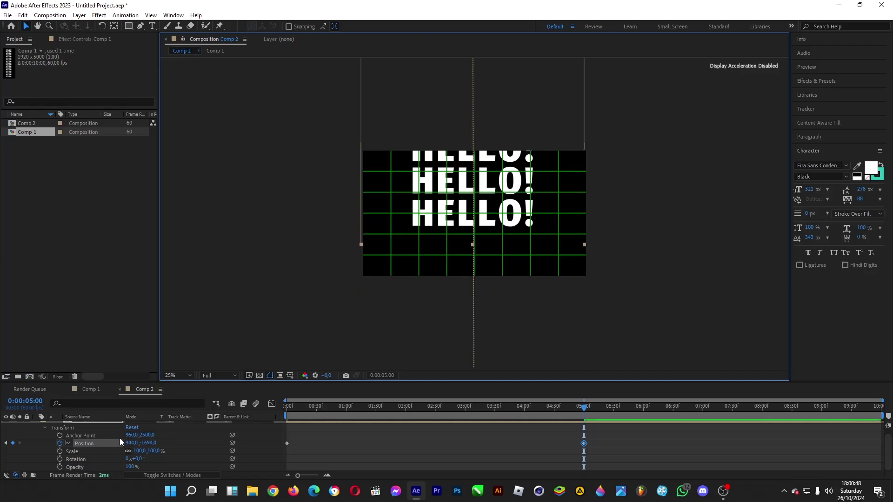
left_click(131, 443)
type("960")
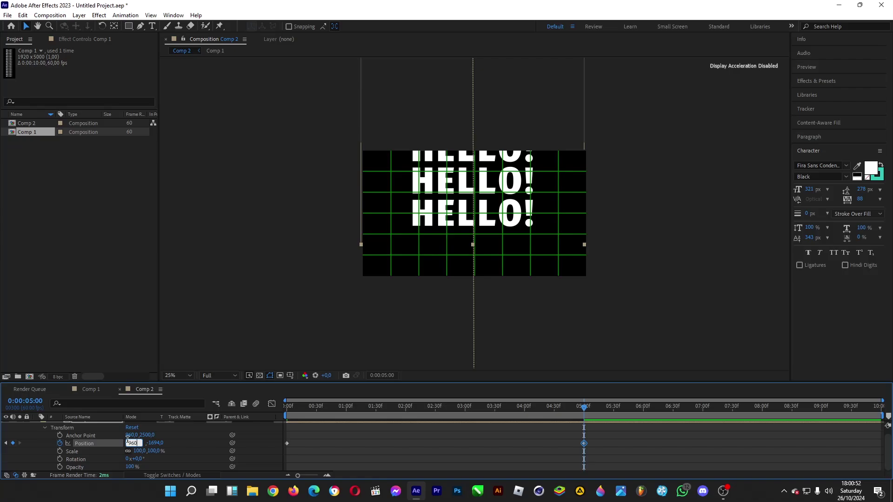
key("Return")
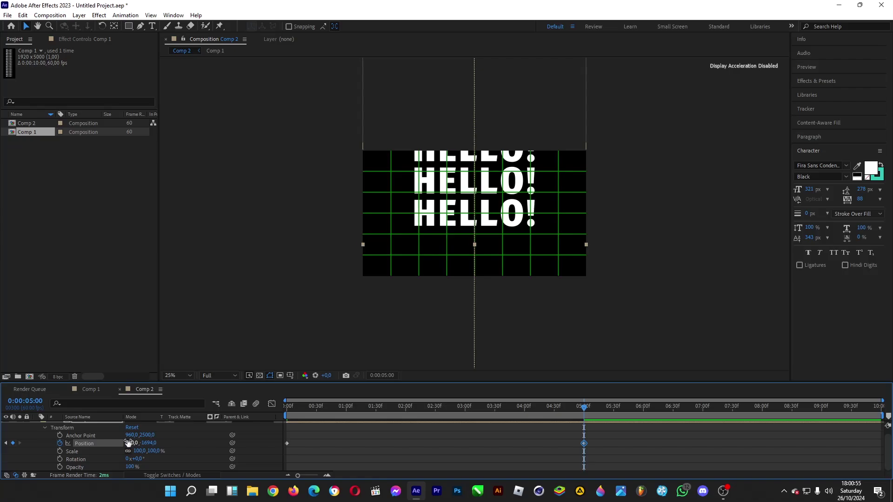
Step: Apply Easy Ease to both Position keyframes
left_click(50, 15)
left_click(454, 413)
left_click_drag(626, 438, 272, 448)
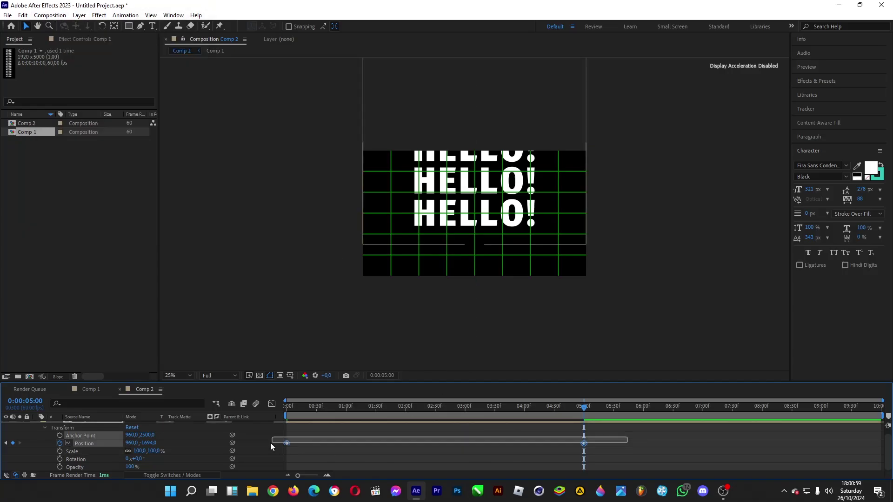
right_click(287, 444)
mouse_move(324, 435)
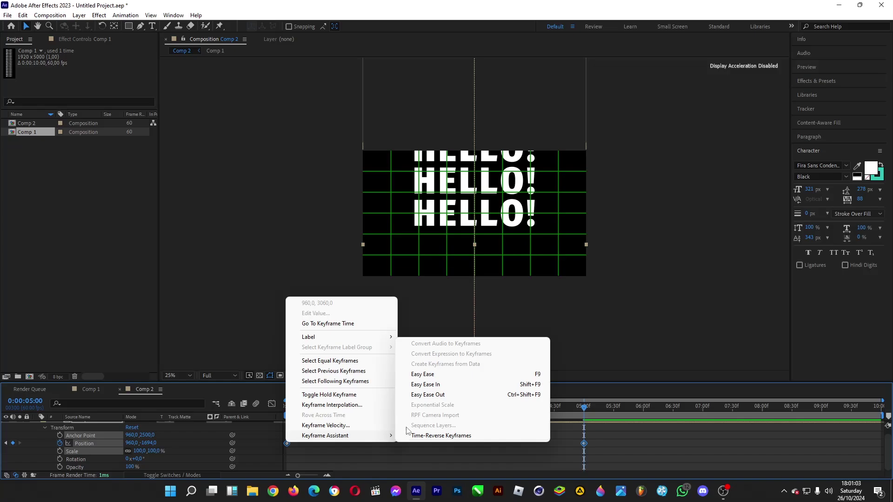
left_click(419, 379)
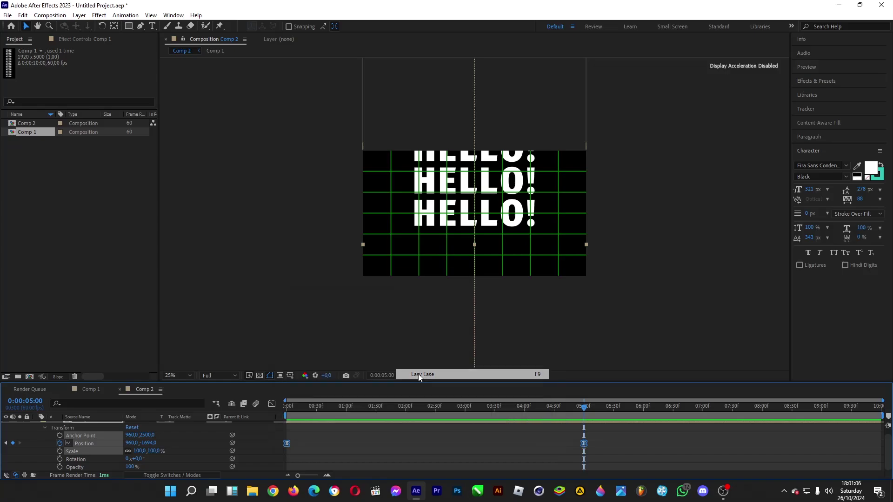
Step: Set the 5 s keyframe's incoming influence to 80% and preview from the start
right_click(584, 443)
left_click(610, 428)
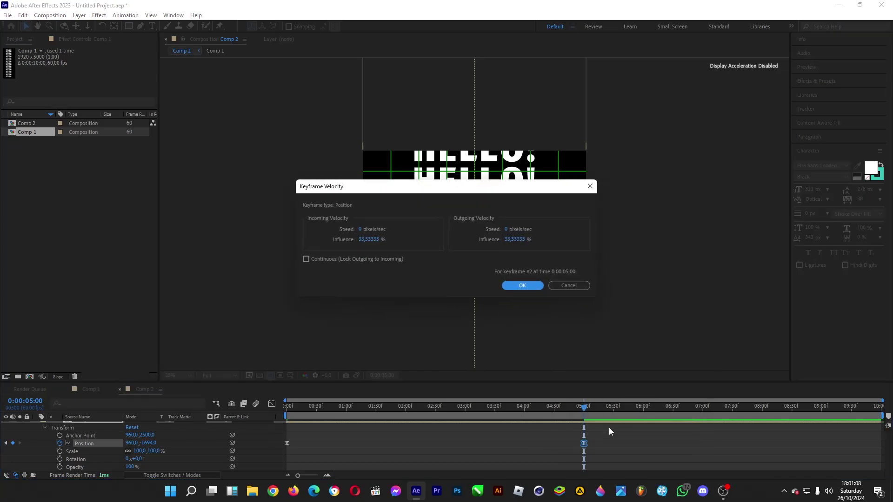
left_click(368, 240)
type("80")
key("Return")
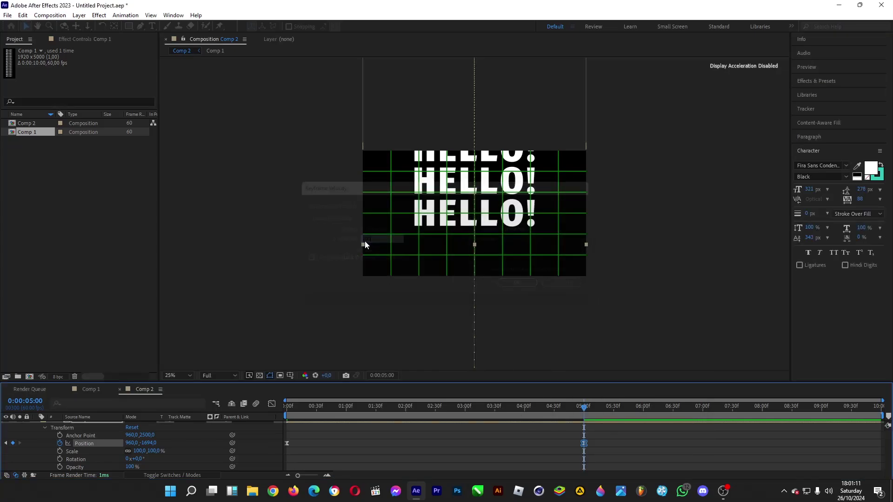
key("Home")
key("space")
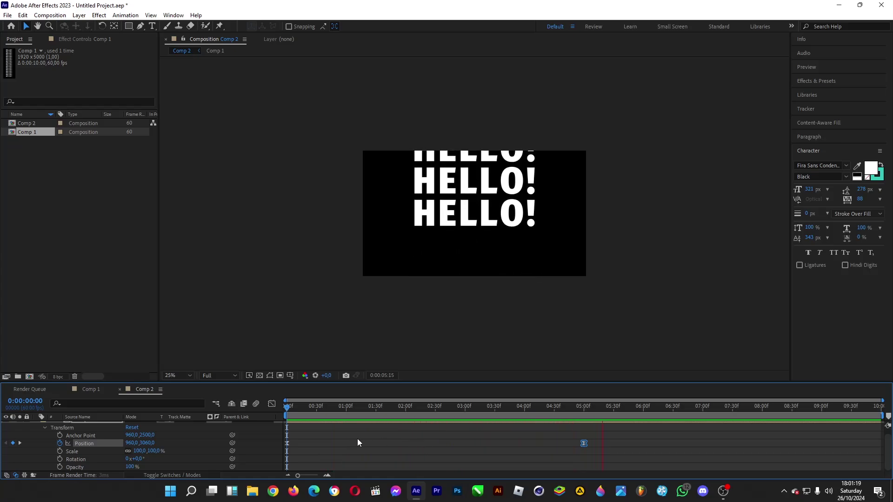
Step: Create Comp 3 and nest Comp 2 inside it as a layer
key("space")
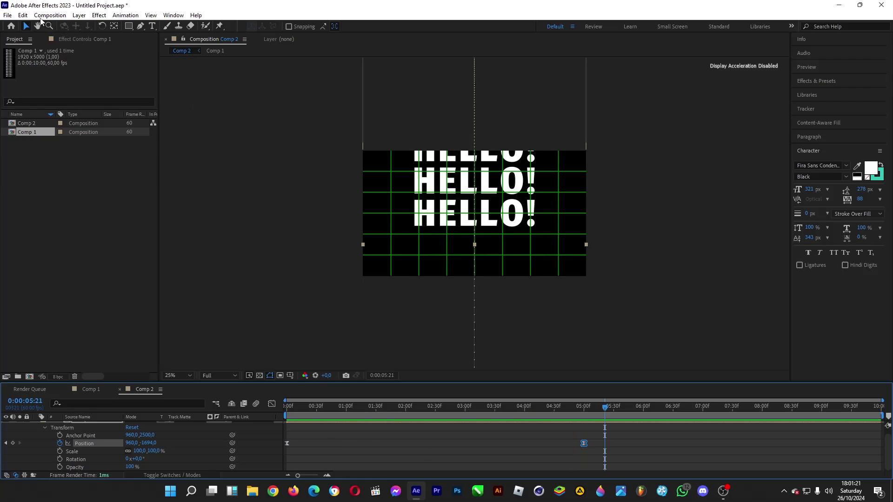
left_click(50, 15)
left_click(70, 26)
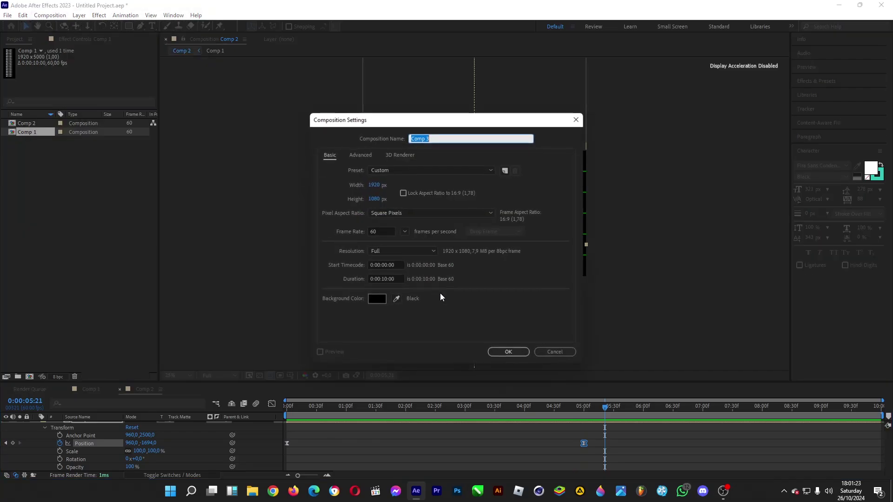
left_click(509, 352)
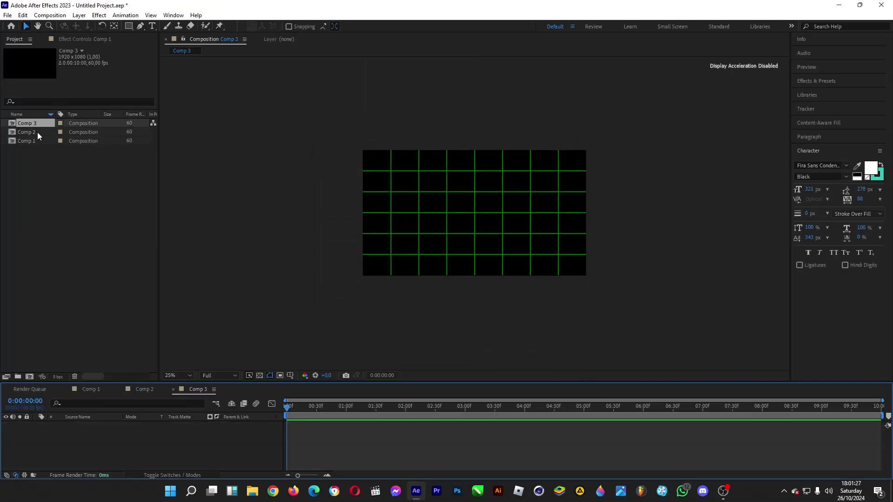
left_click_drag(37, 132, 265, 439)
Step: Draw a rectangle mask around one stopped HELLO! row and preview the reveal
key("period")
key("period")
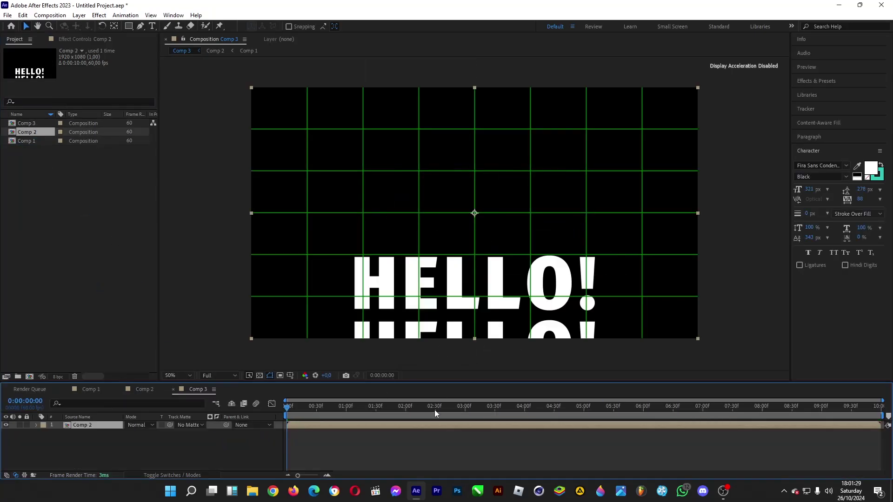
left_click(592, 410)
left_click(128, 26)
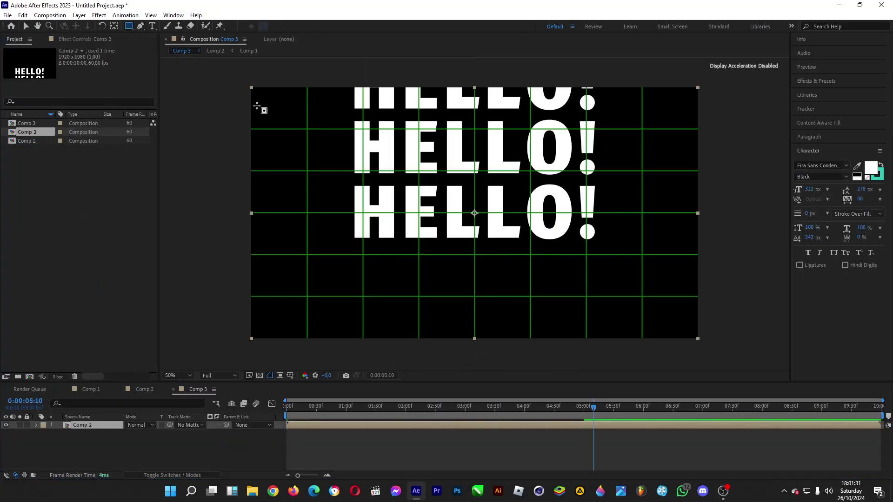
left_click_drag(348, 180, 601, 246)
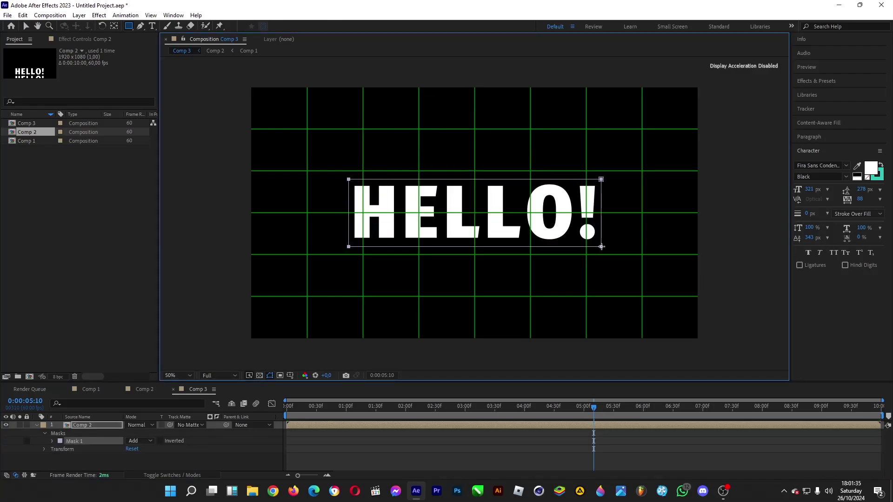
left_click(434, 451)
key("Home")
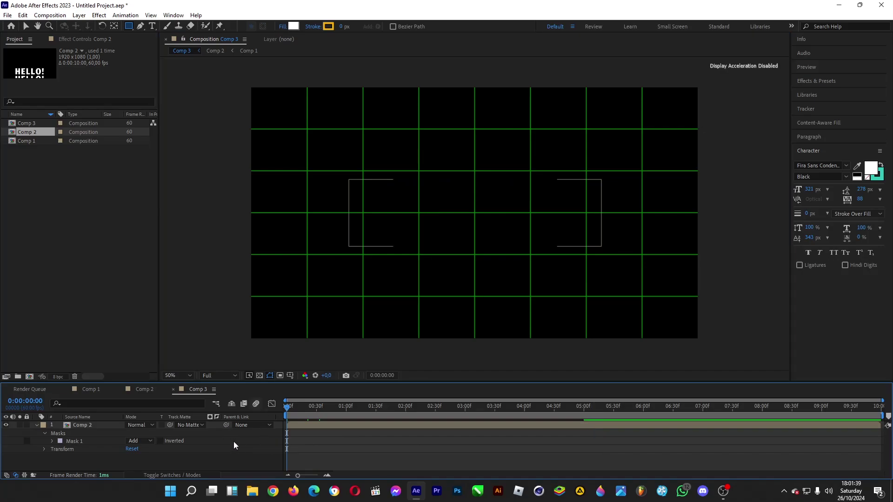
key("space")
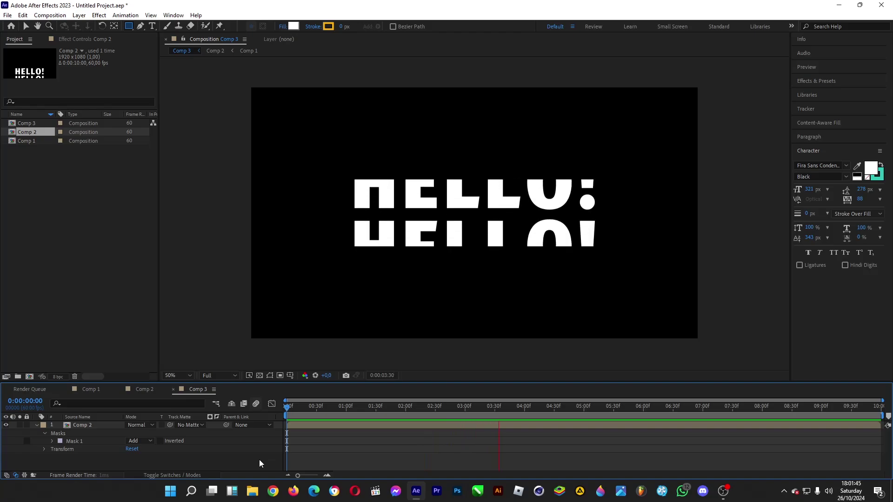
left_click(313, 408)
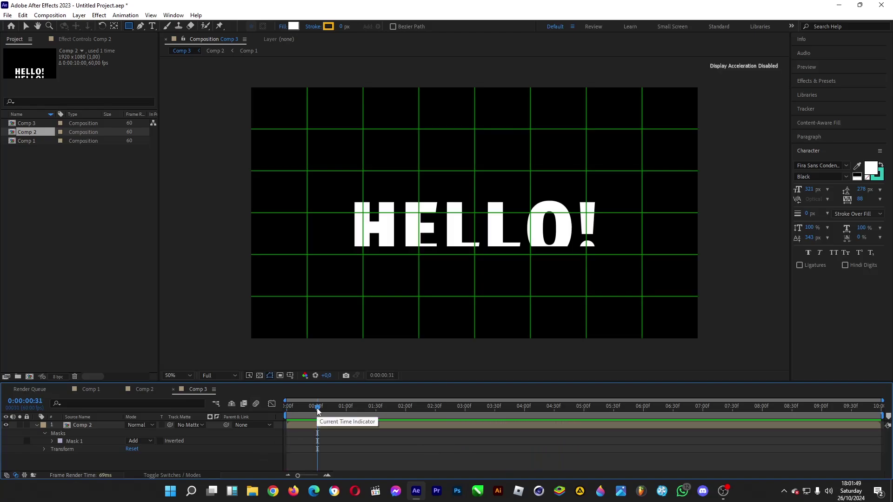